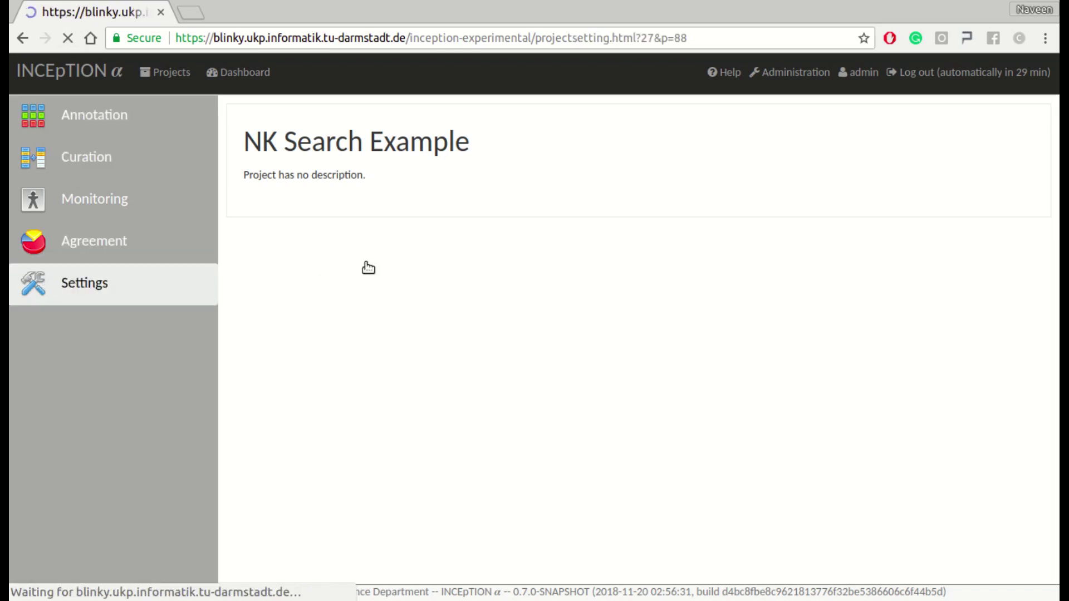
- Show the empty Knowledge Bases list in the NK Search Example project settings
click(324, 181)
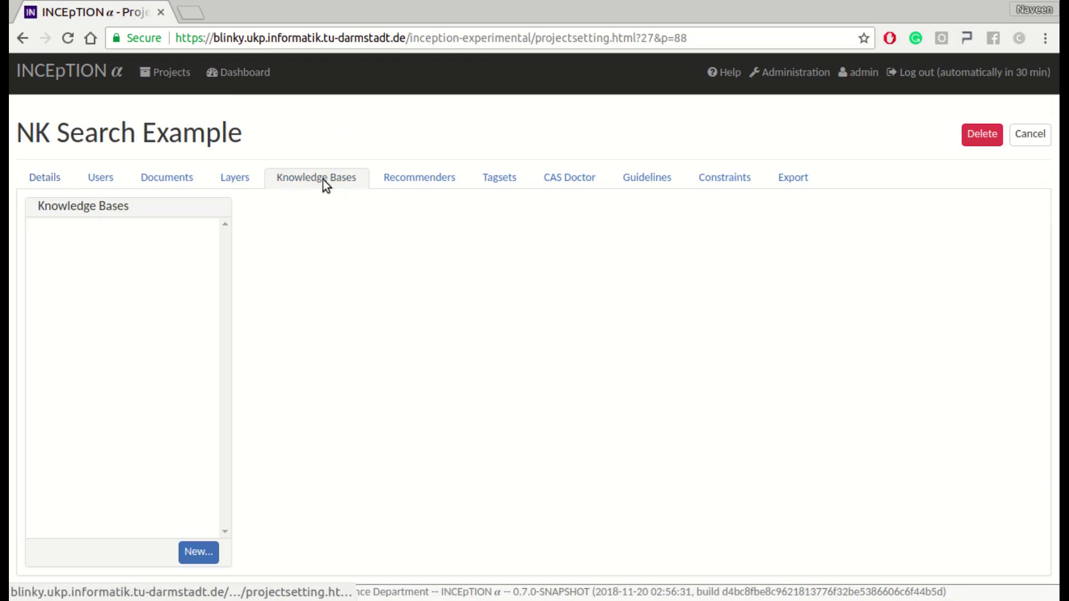
- Start a new local knowledge base named 'Wine' and advance to its data file step
click(198, 552)
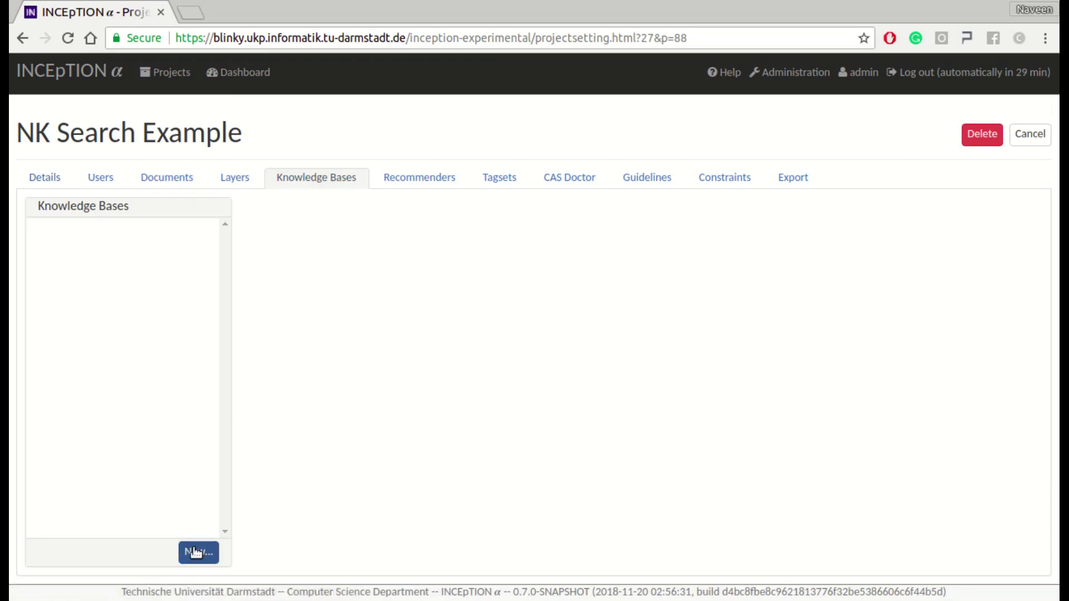
click(389, 195)
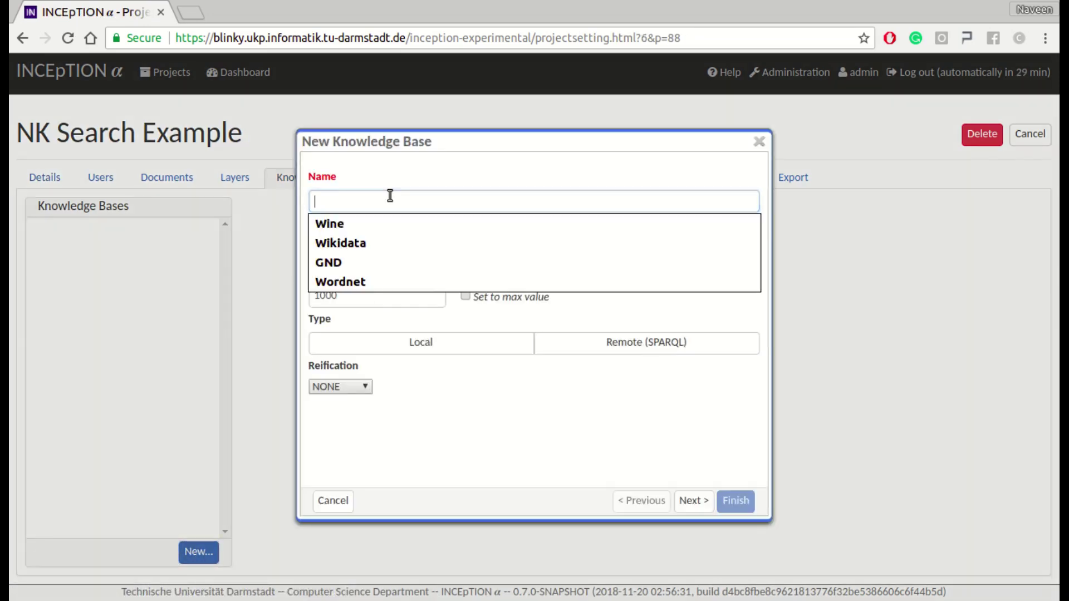
text(Wine)
click(358, 223)
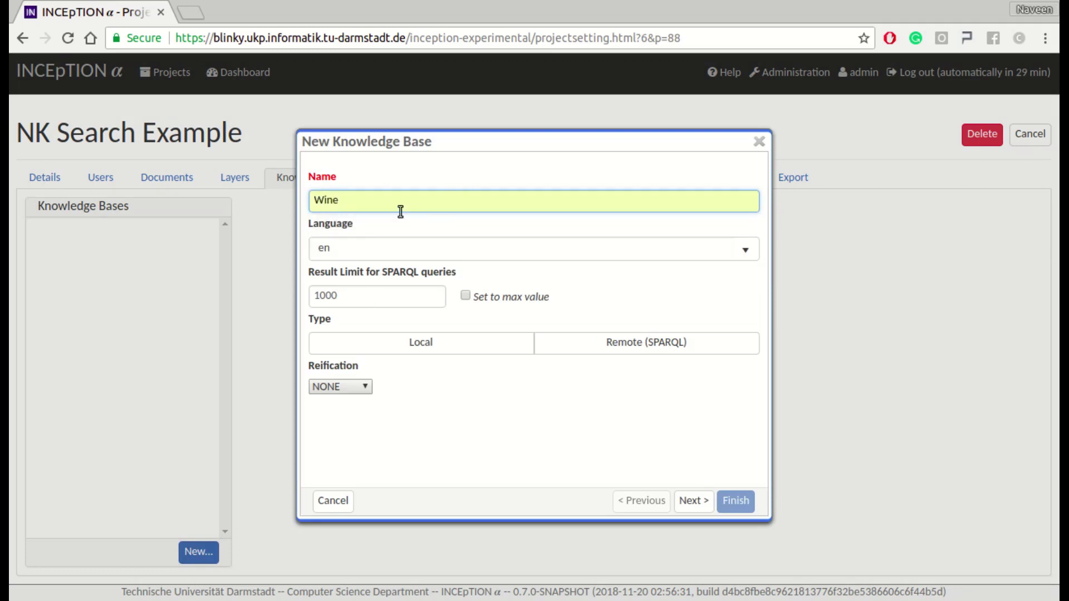
click(354, 344)
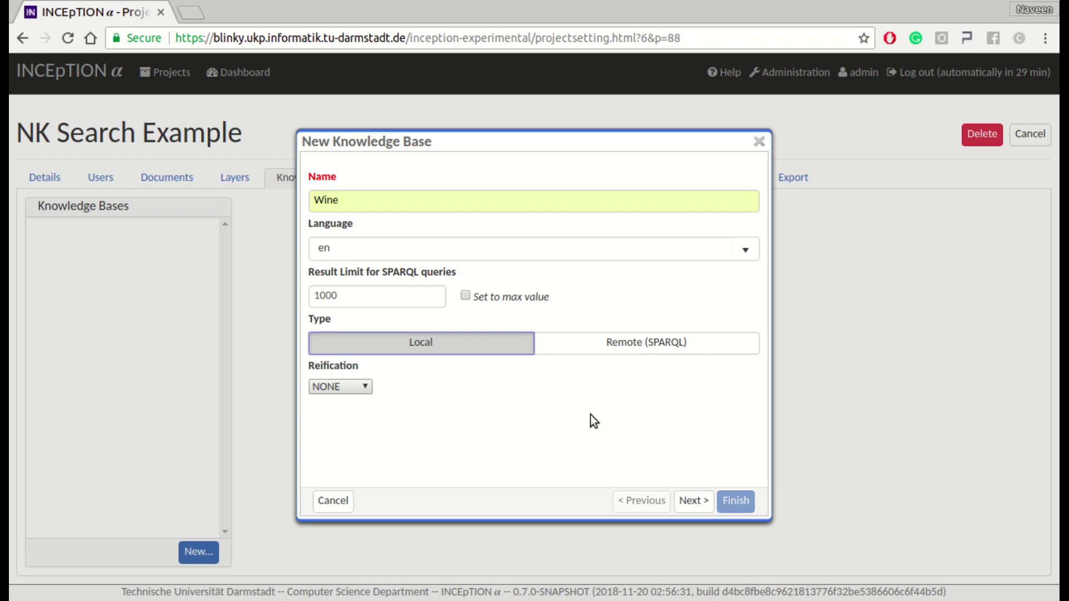
click(694, 503)
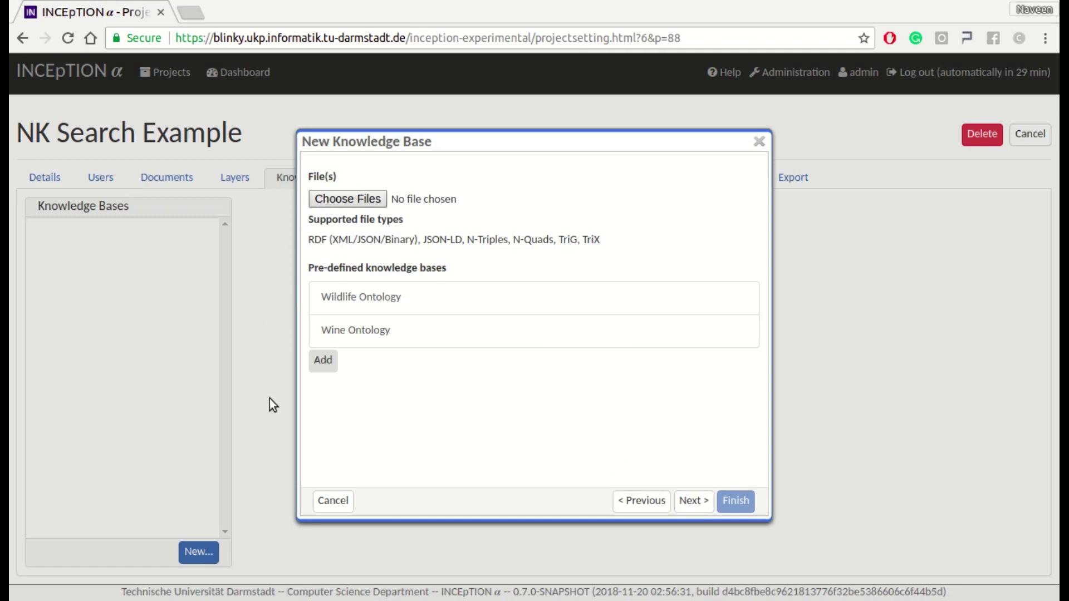
- Compare the WIKIDATA, OWL, SKOS and custom IRI schemas, then create the Wine knowledge base with OWL
click(692, 501)
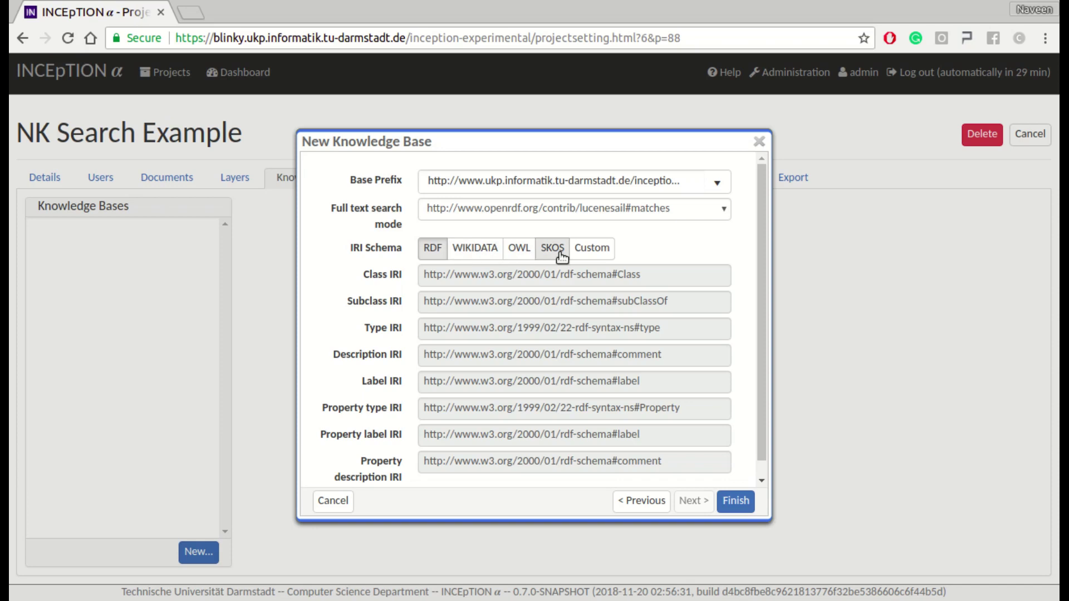
click(483, 253)
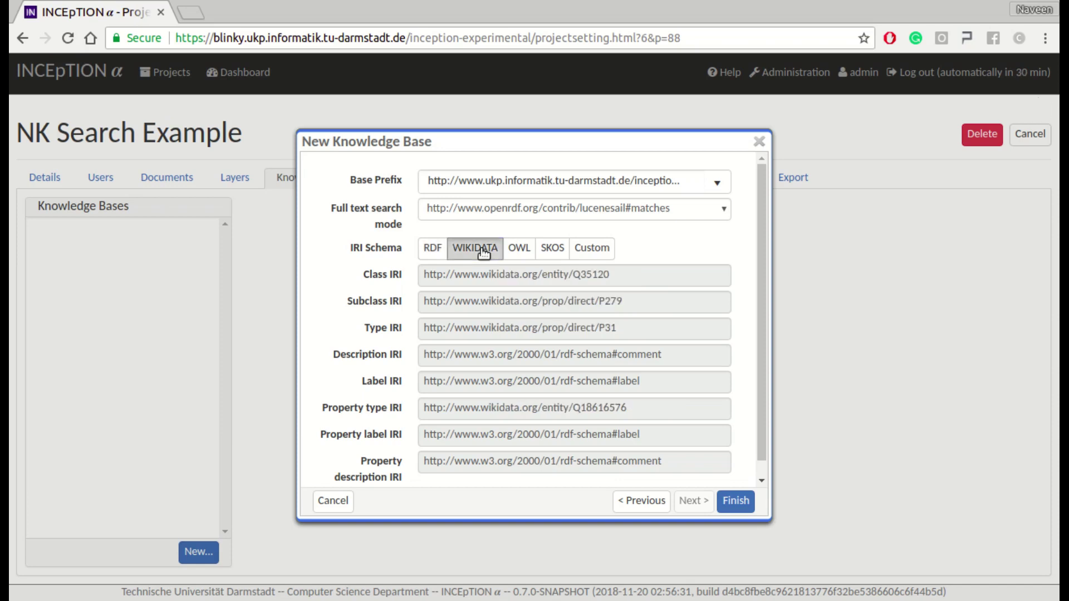
click(522, 250)
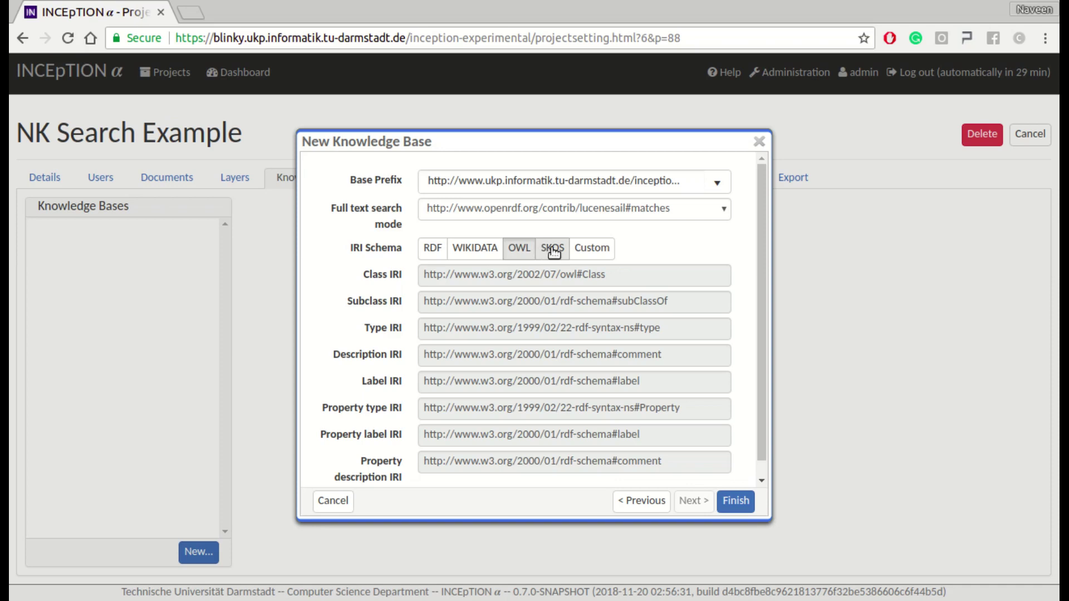
click(554, 251)
click(592, 251)
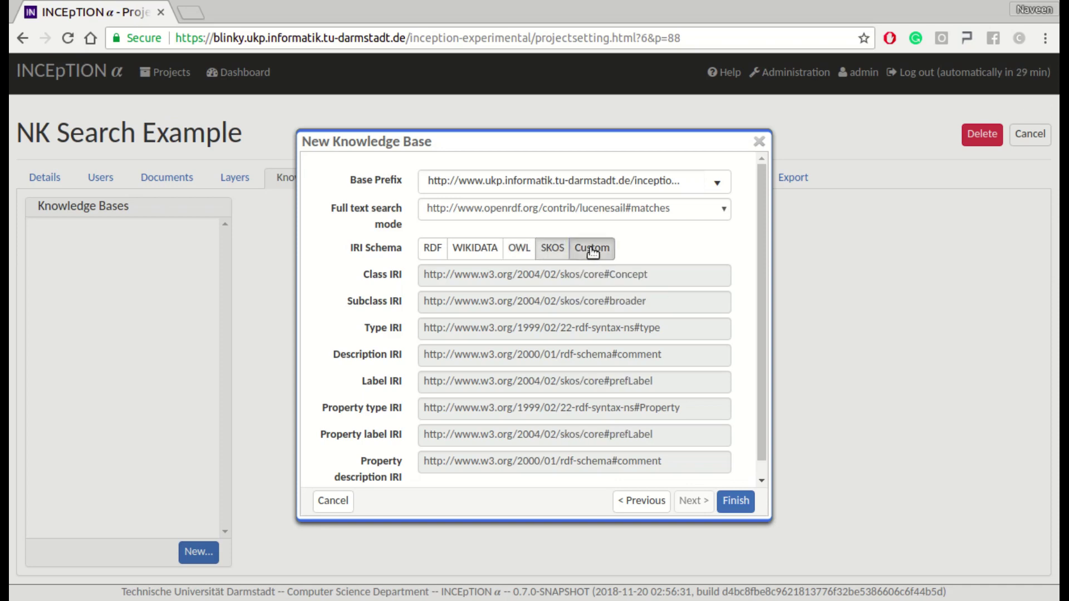
click(518, 250)
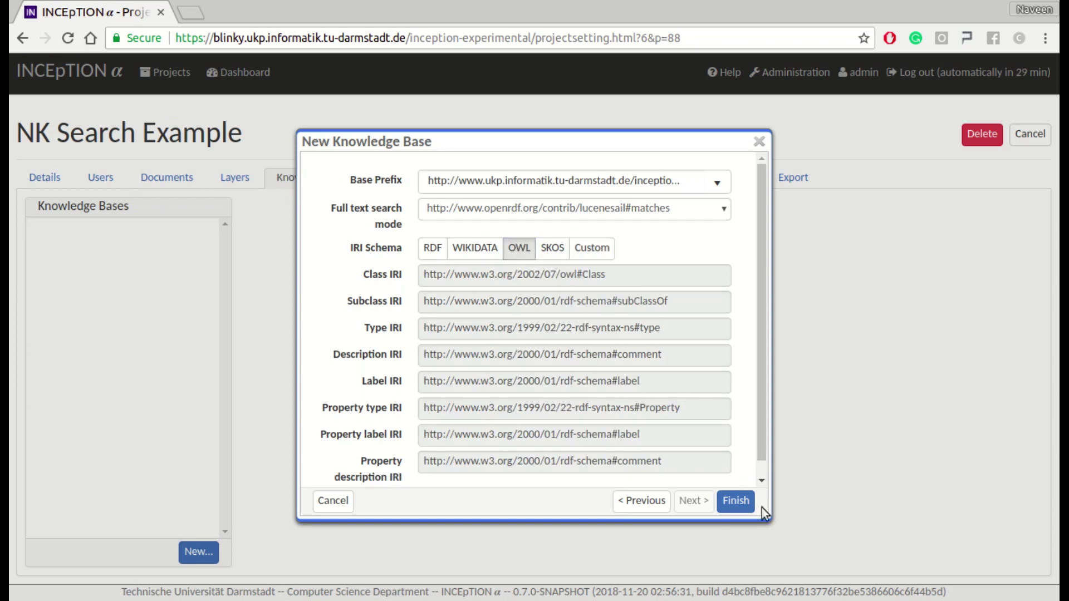
click(721, 500)
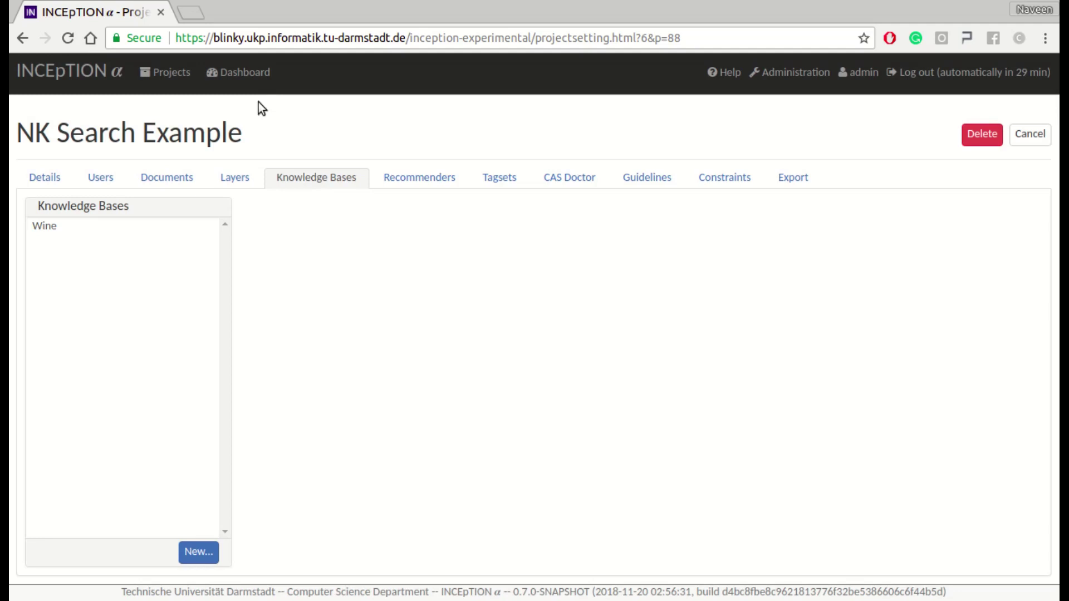
- Open wine-document.txt for annotation from the project dashboard
click(245, 71)
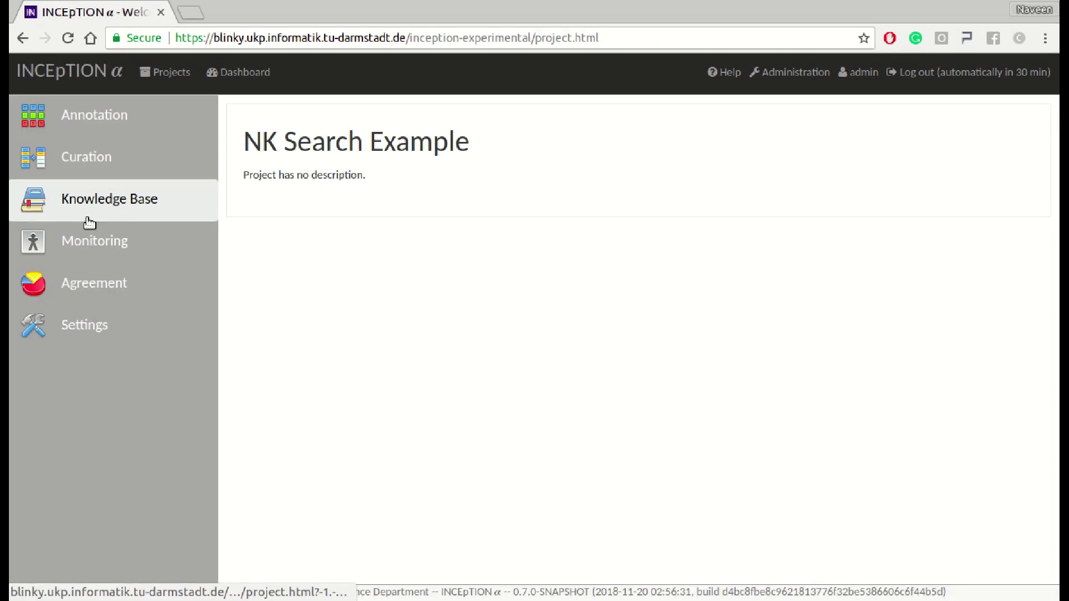
click(96, 133)
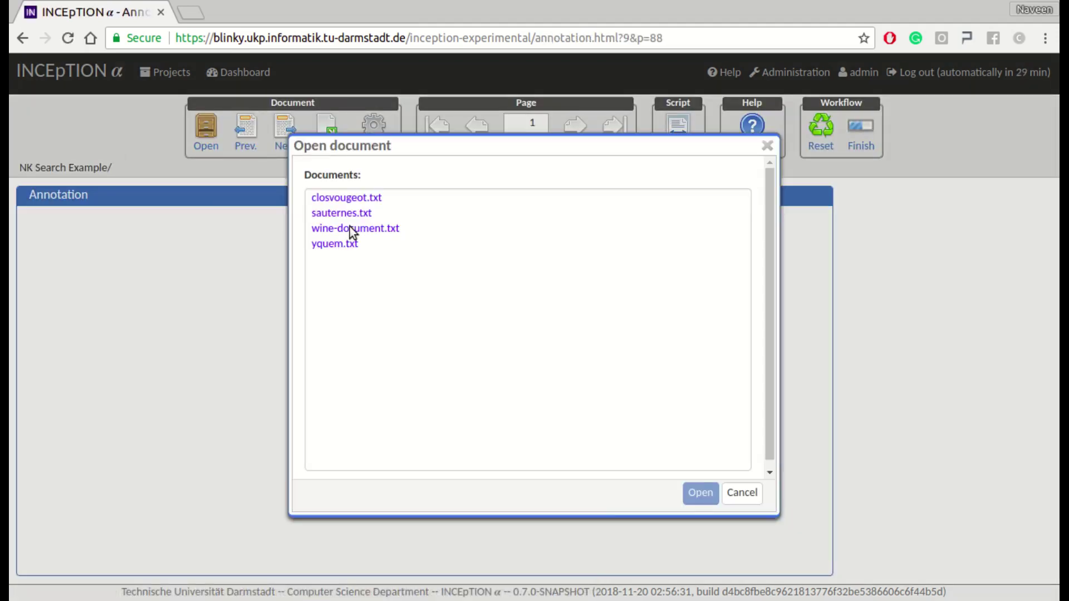
double_click(359, 230)
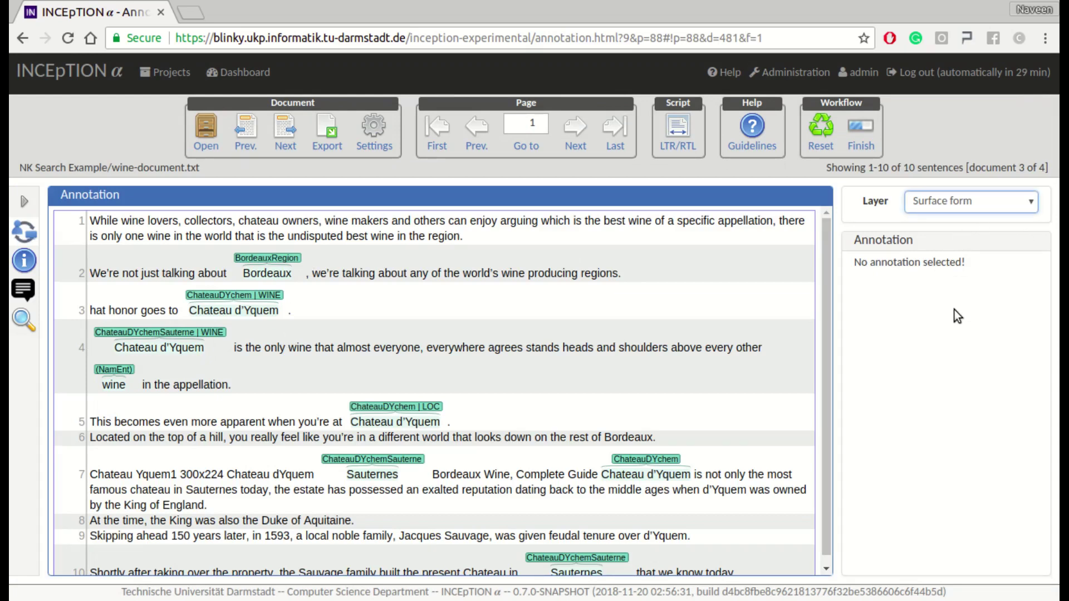
- Switch to the Named entity layer, inspect Bordeaux's BordeauxRegion identifier, then return to the dashboard
key(Up)
click(277, 256)
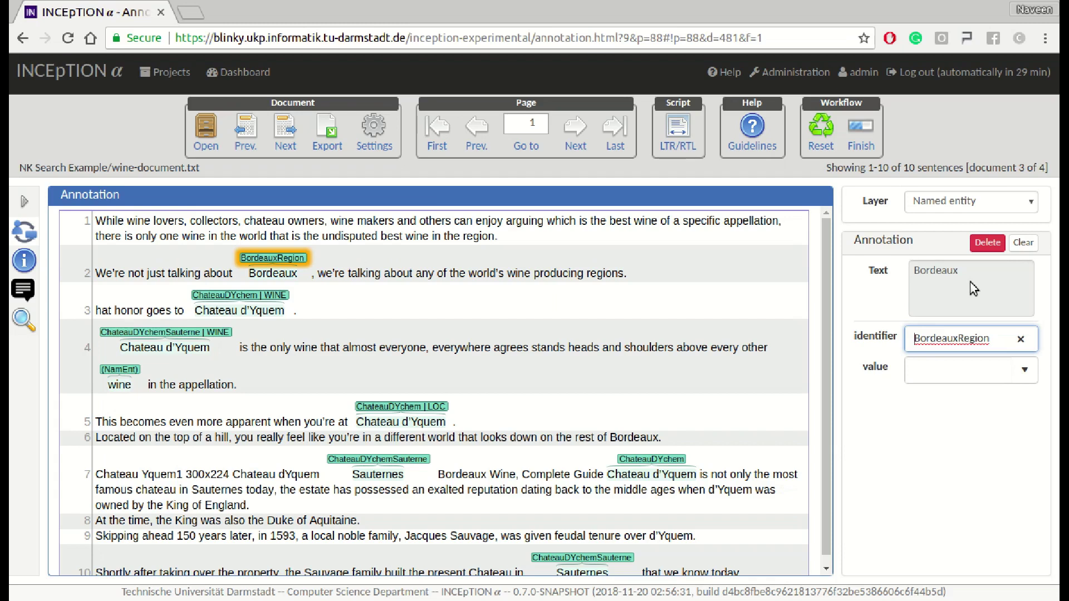
click(244, 75)
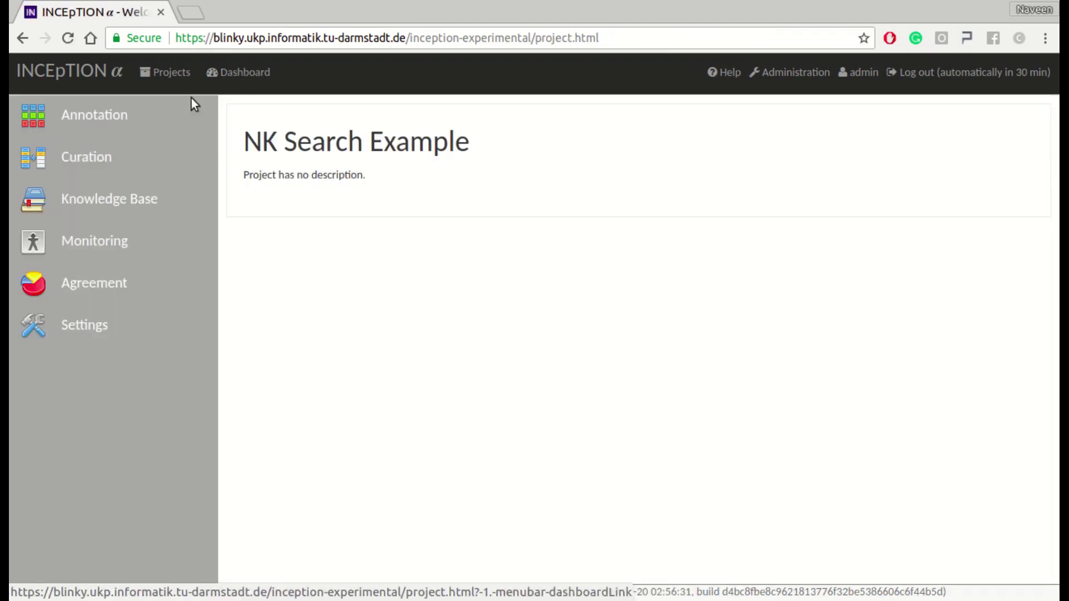
- Browse the Wine knowledge base to the Region concept under WineDescriptor
click(88, 218)
click(24, 202)
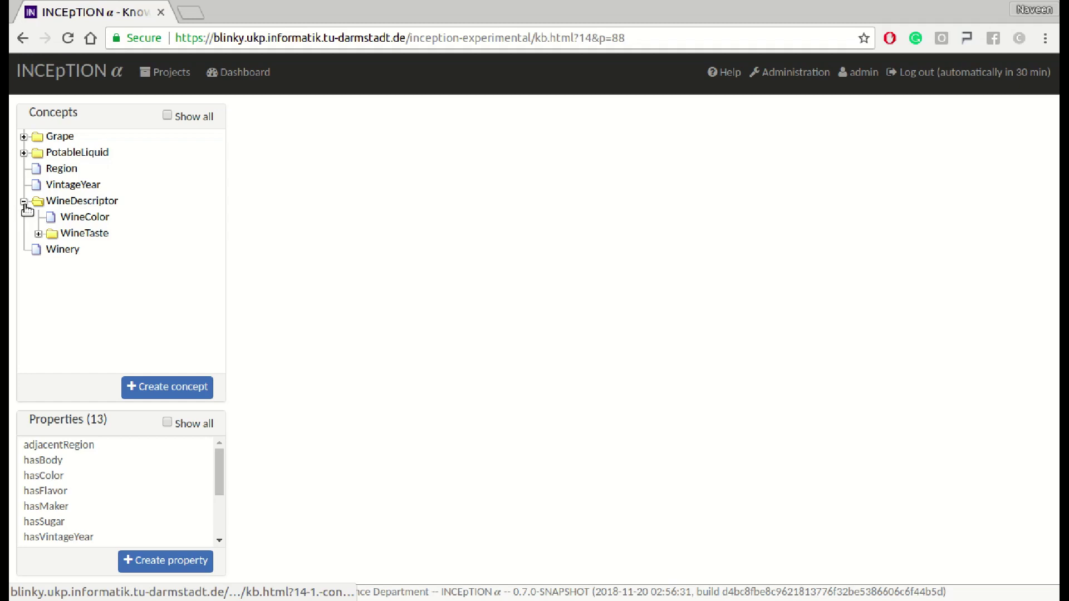
click(52, 169)
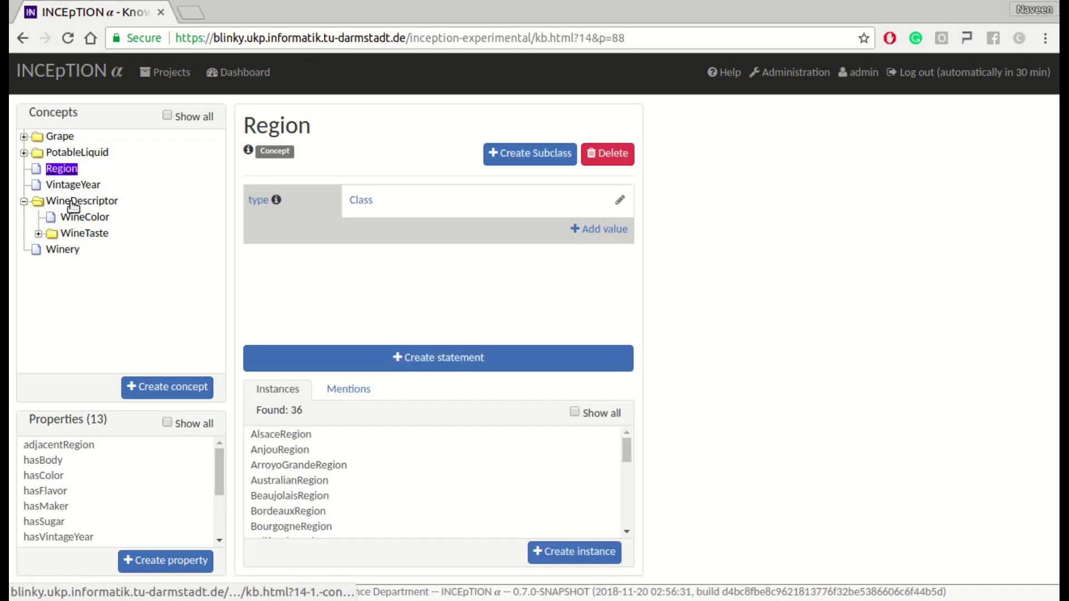
- Review the BordeauxRegion instance's three document mentions, then go back to the dashboard
click(288, 511)
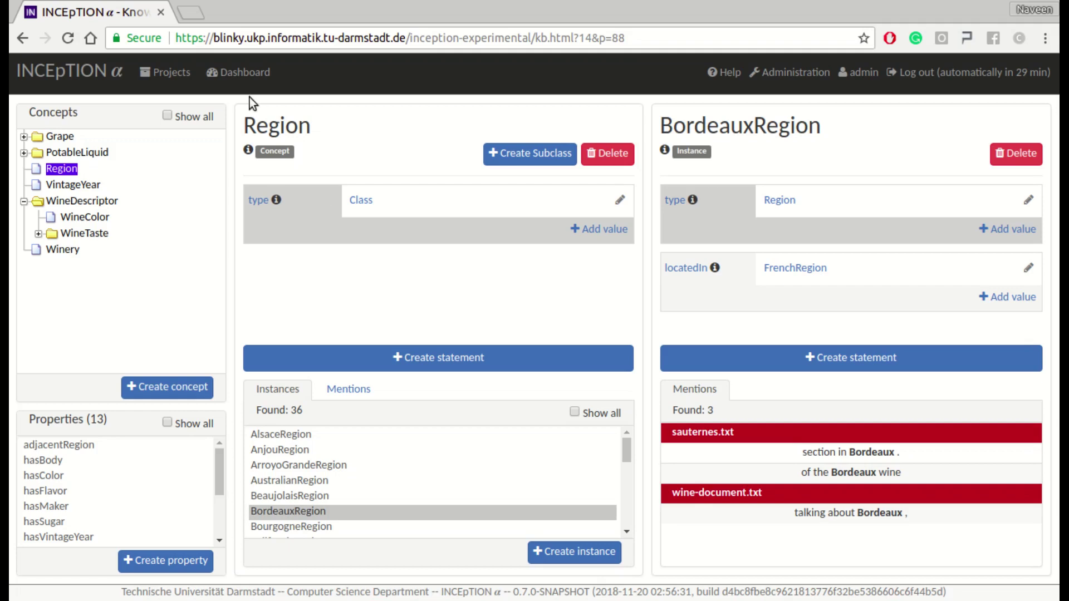
click(240, 73)
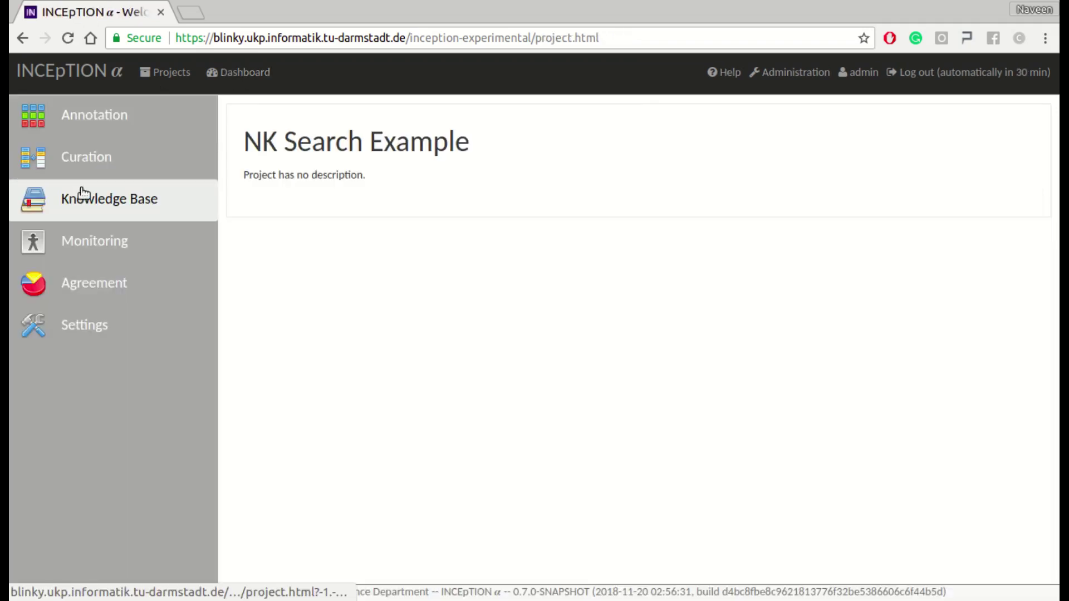
- Inspect the Named entity identifier feature's allowed values, knowledge base and scope settings
click(89, 316)
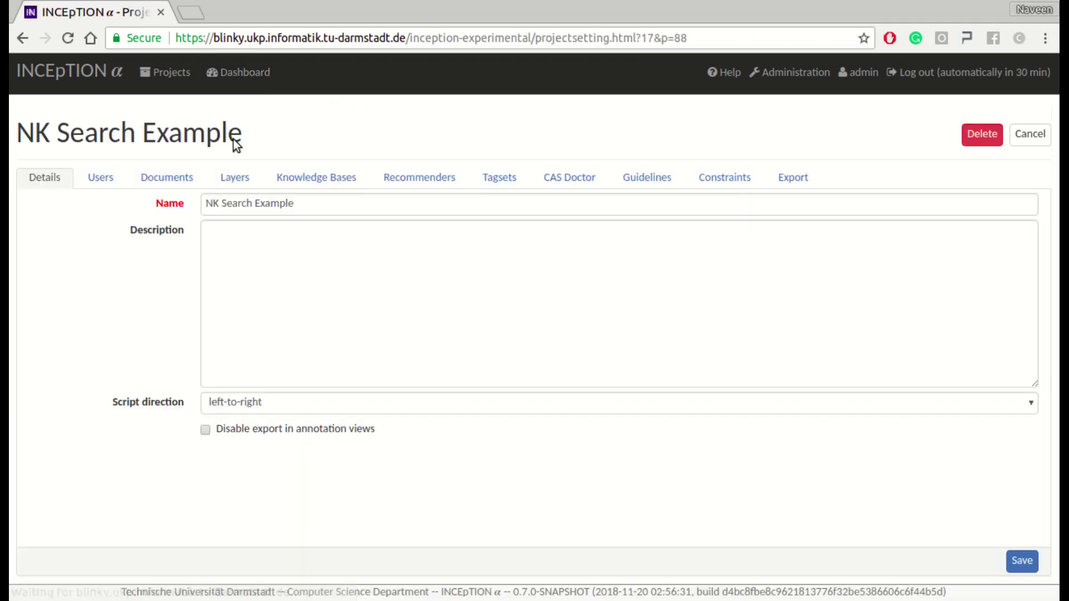
click(217, 174)
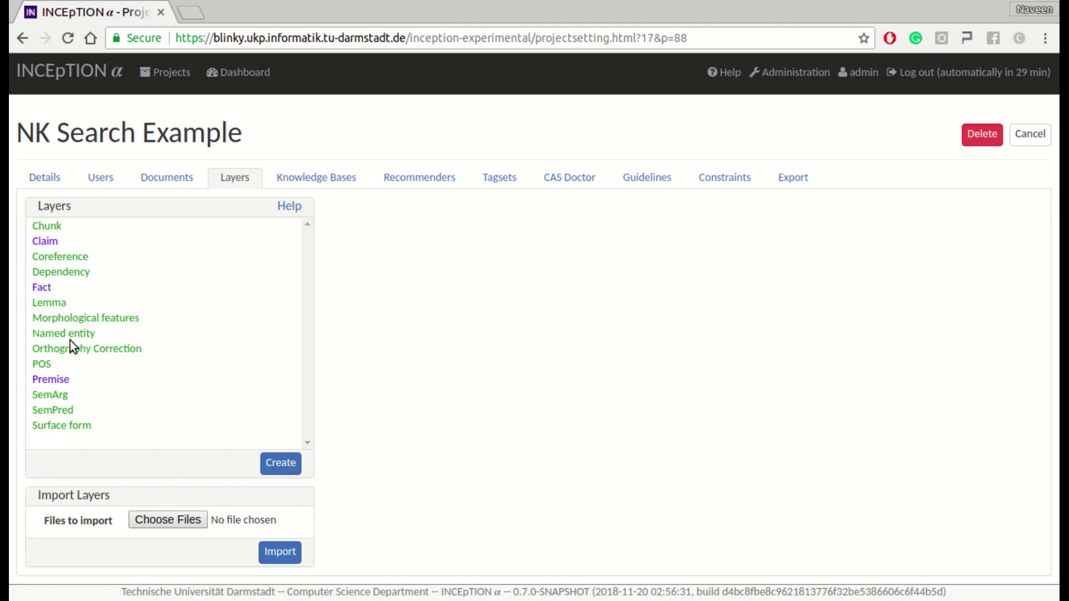
click(70, 337)
click(718, 228)
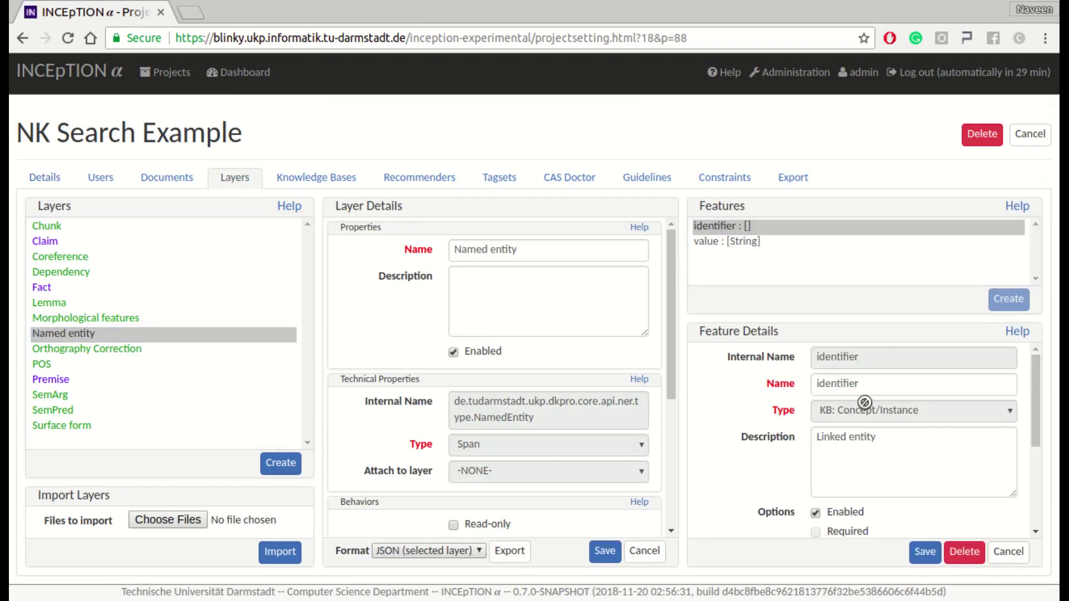
scroll(865, 415, down, 3)
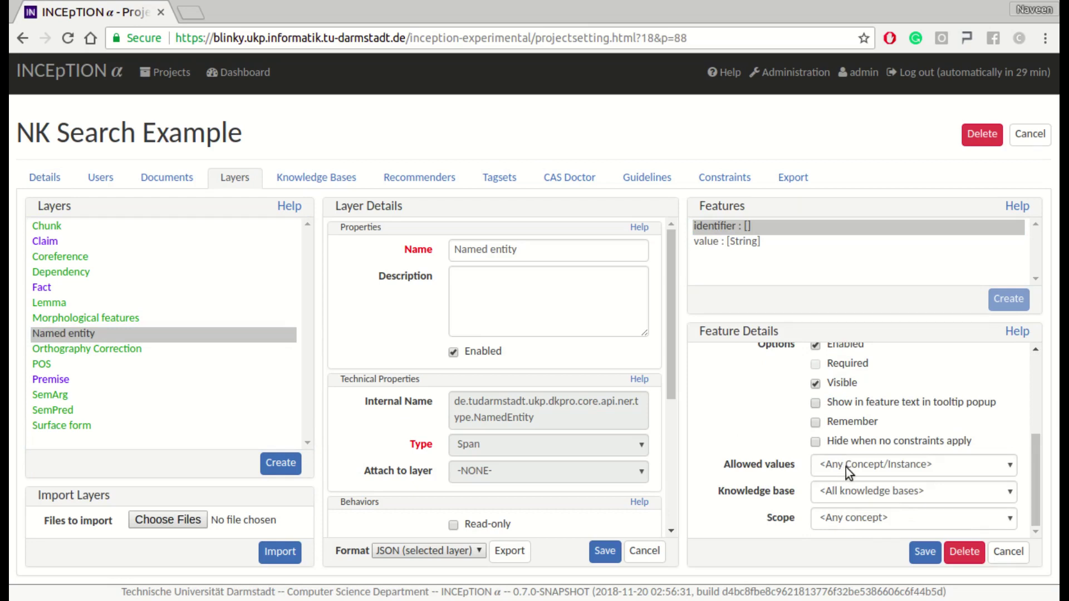
click(846, 467)
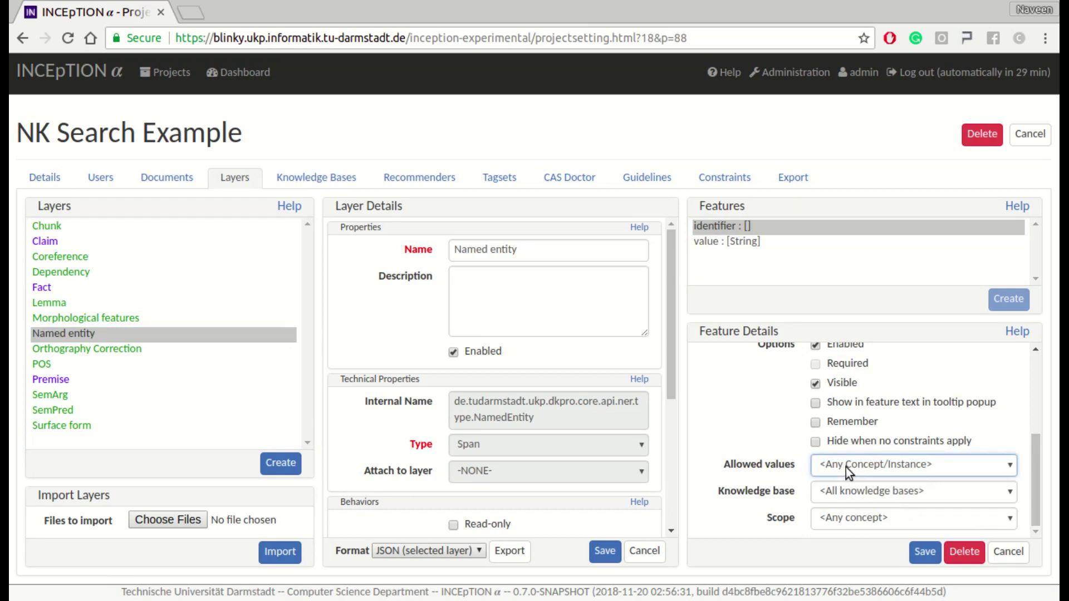
click(846, 497)
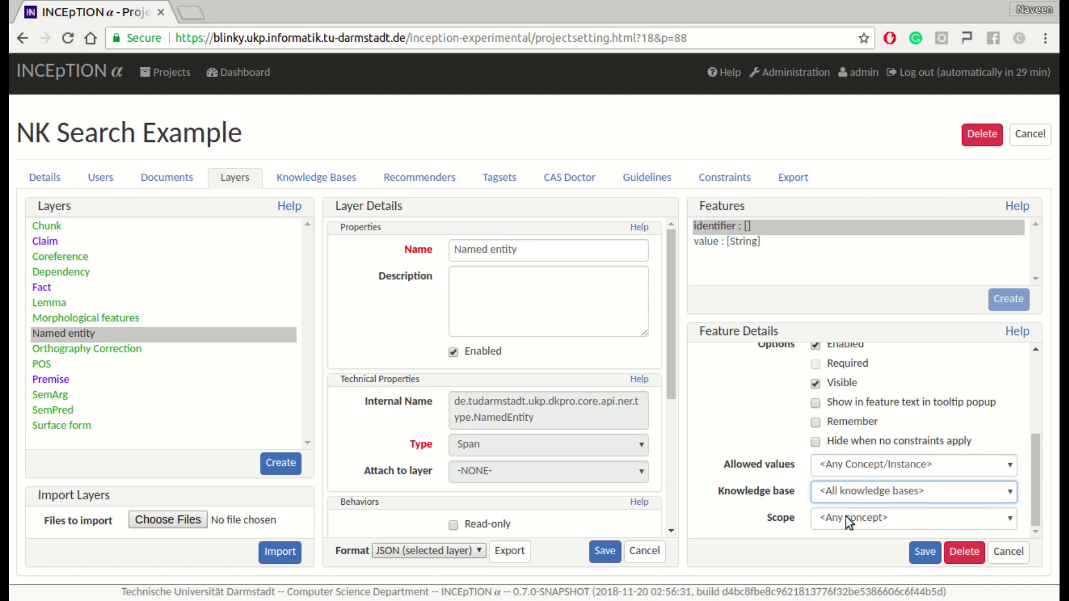
click(847, 517)
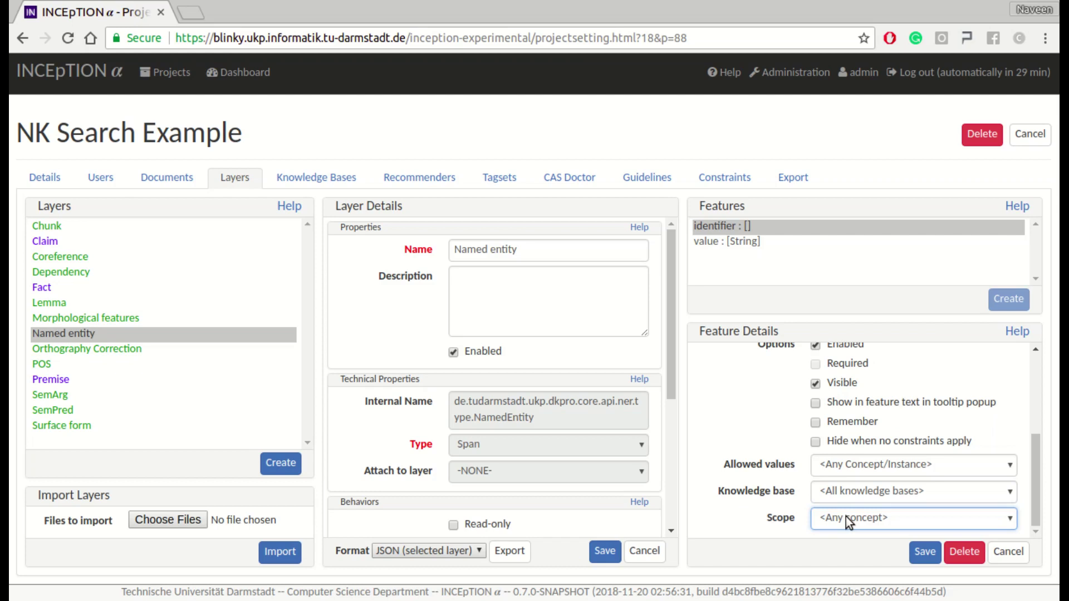